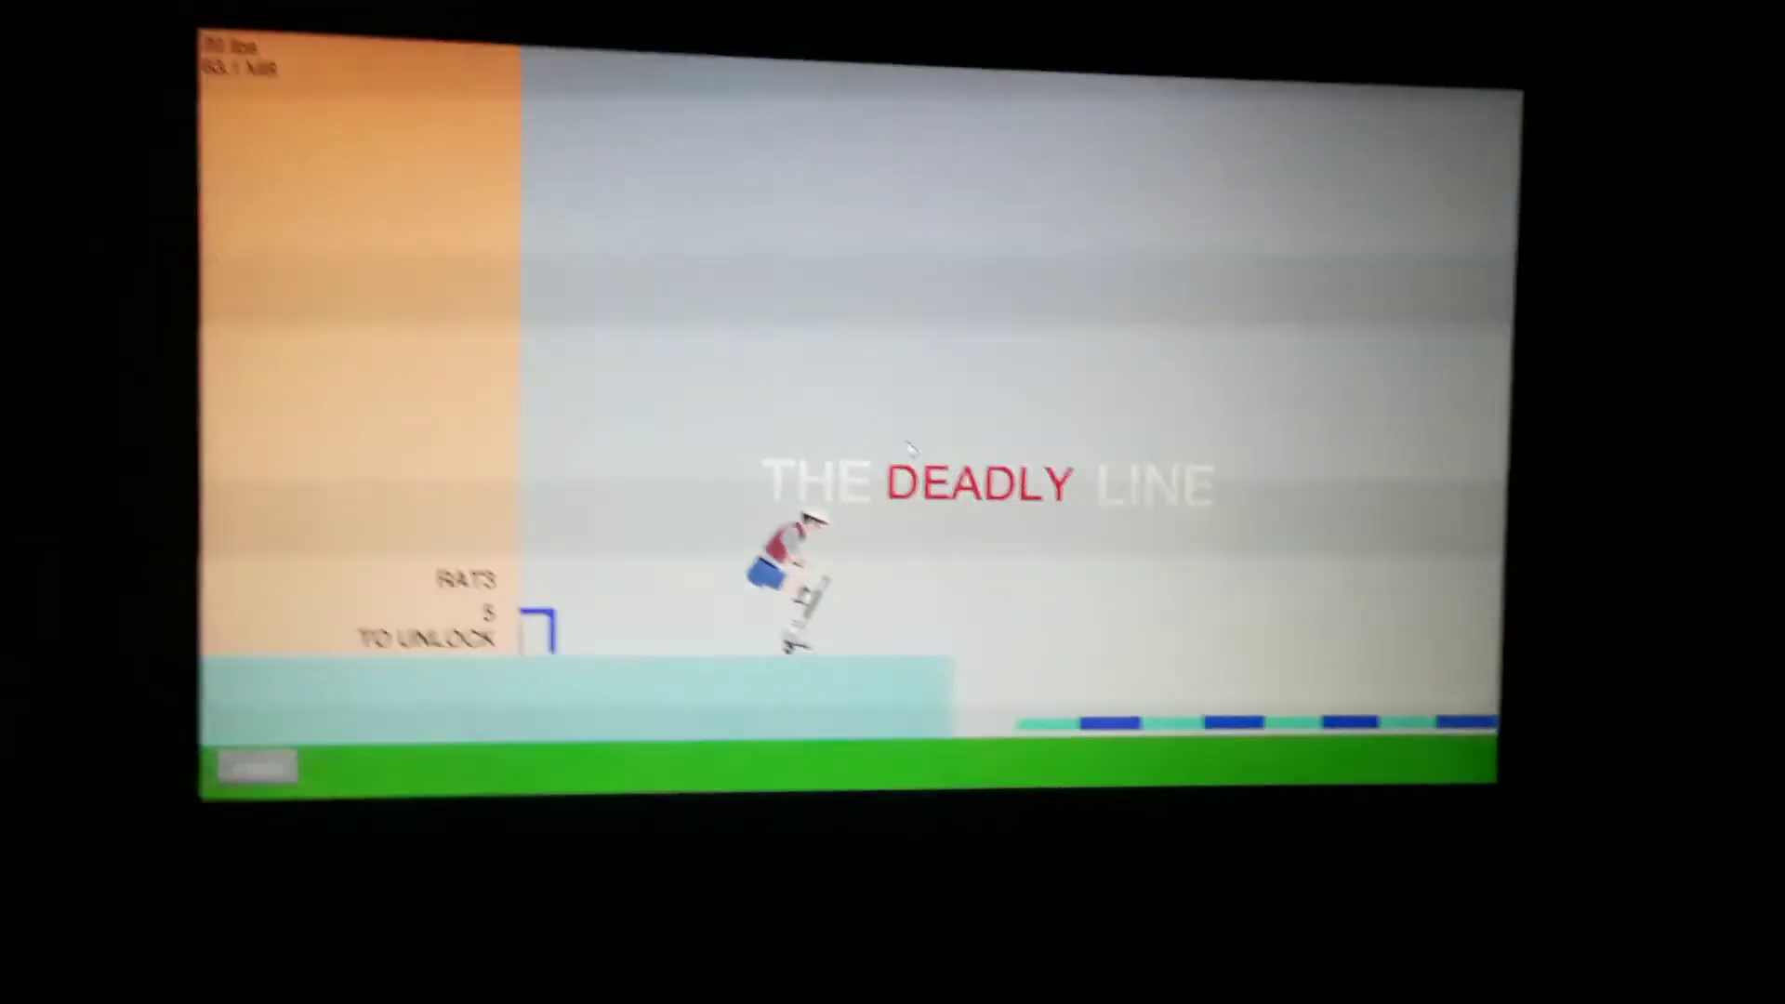
{"action": "key", "text": "space"}
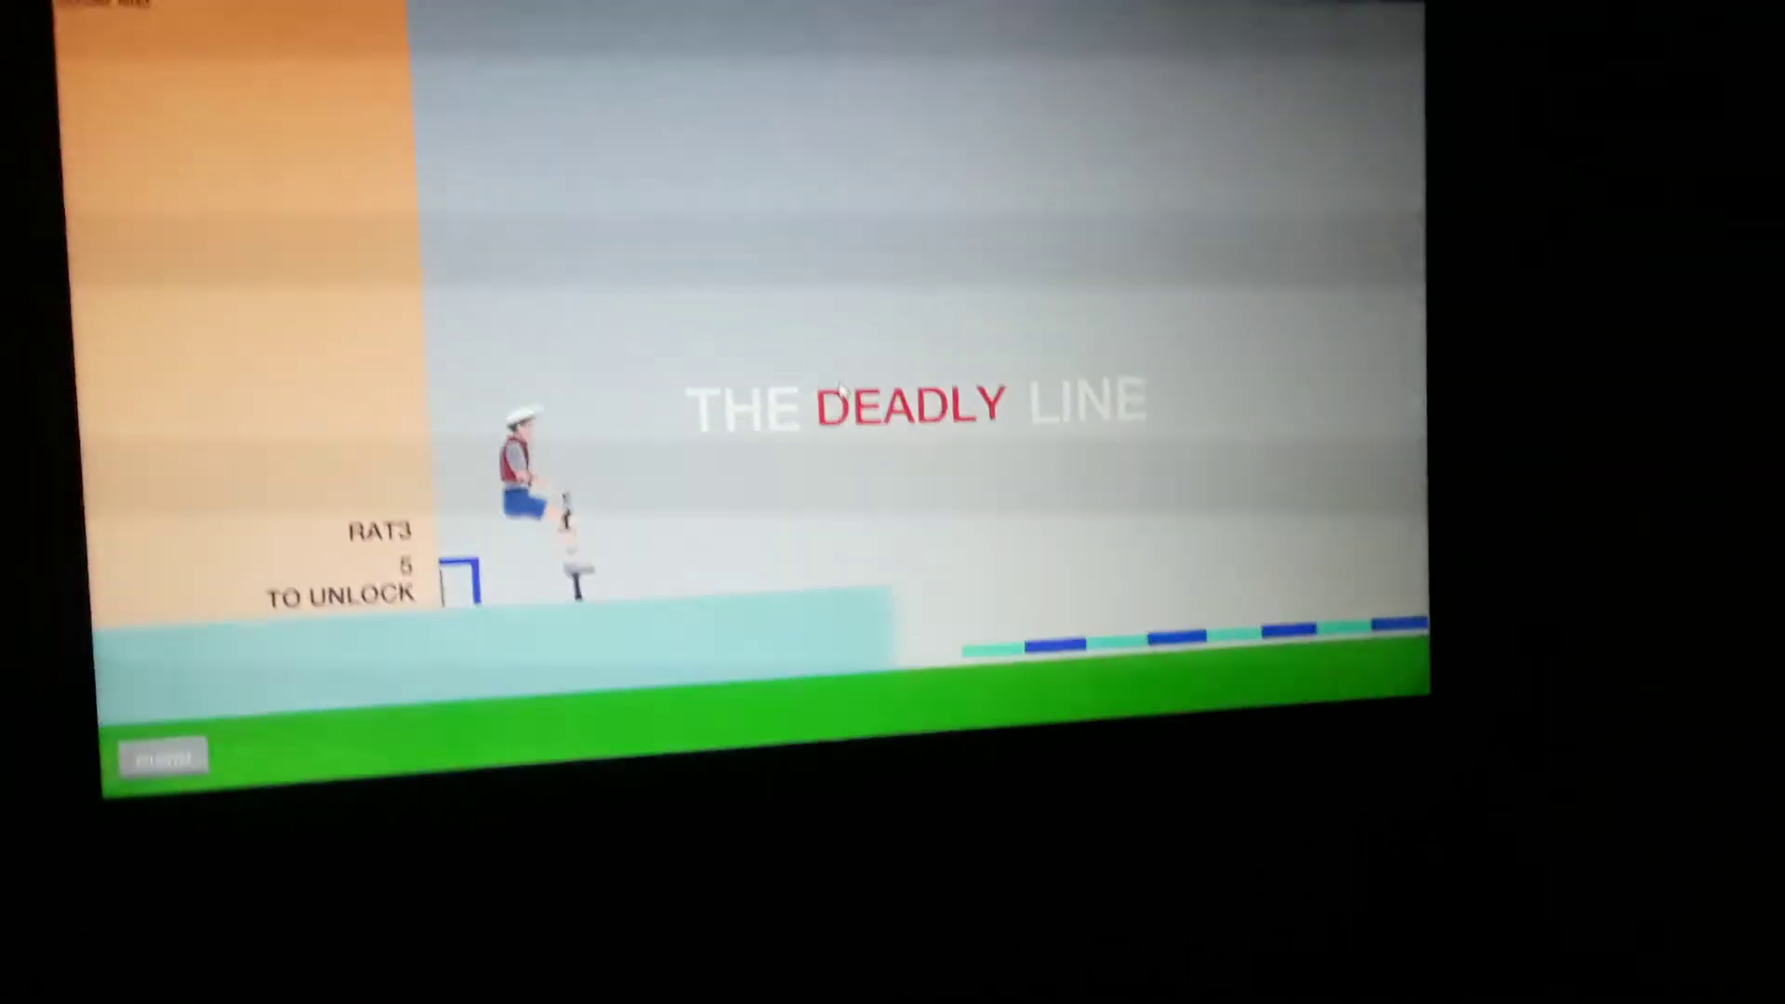
{"action": "key", "text": "Up"}
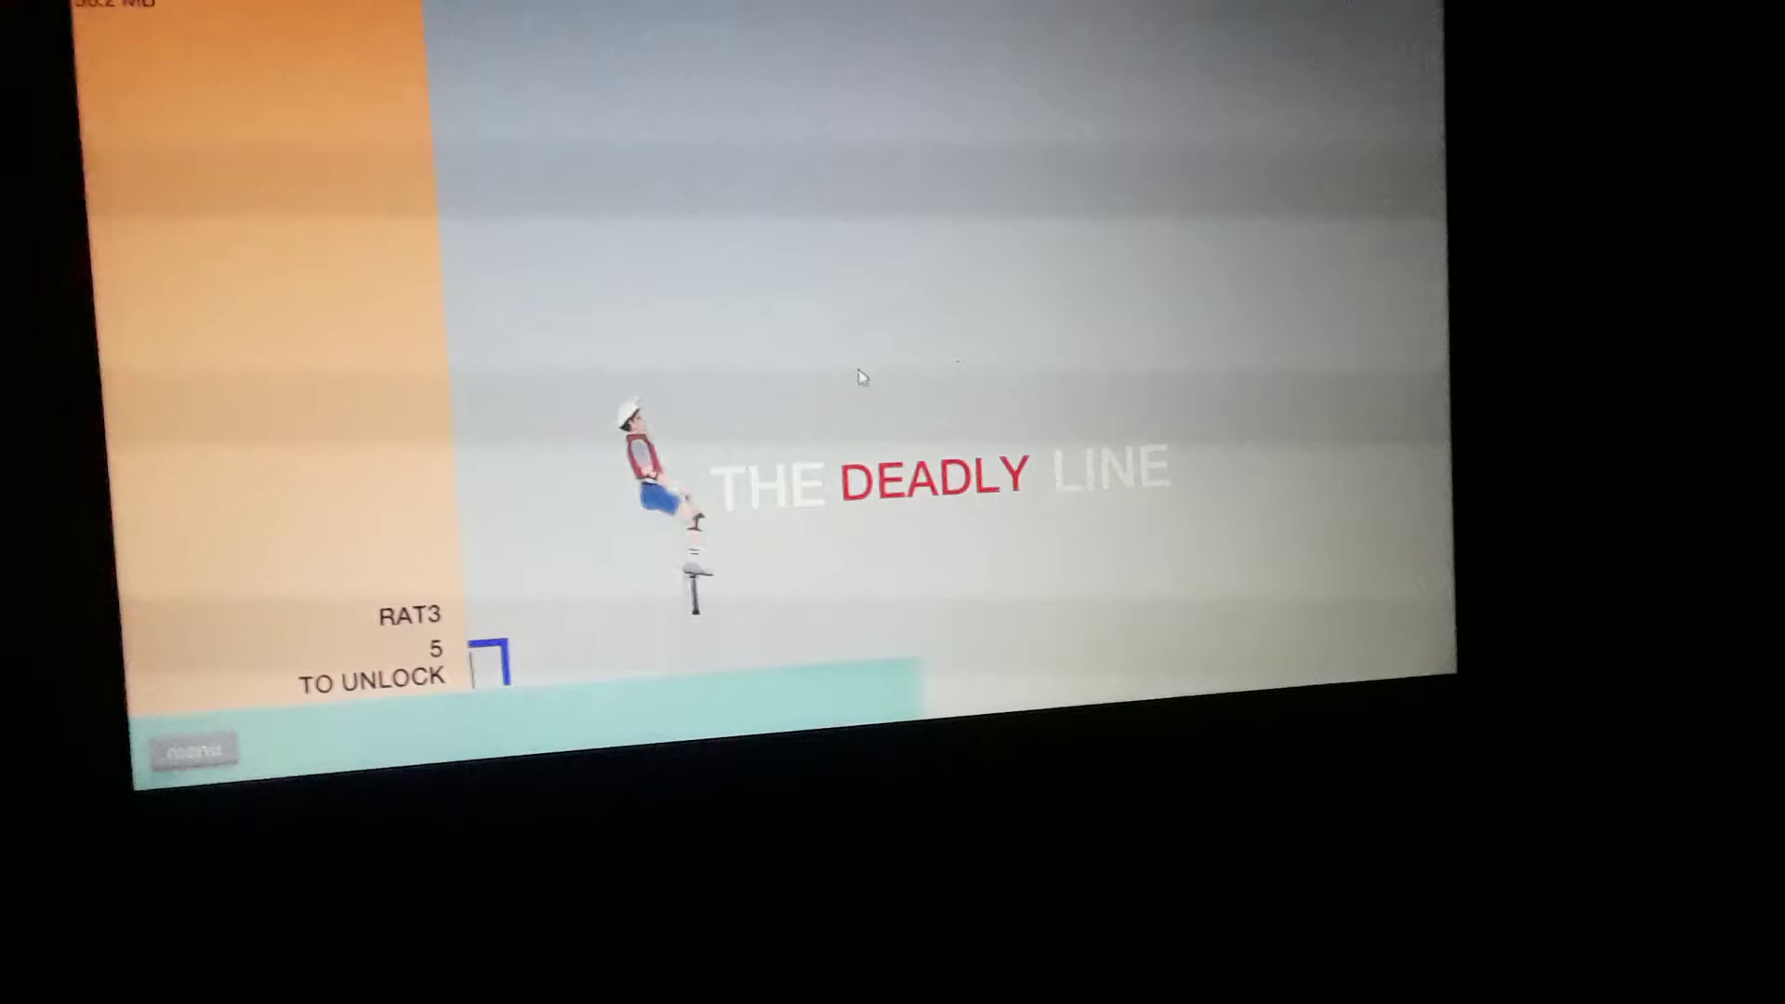